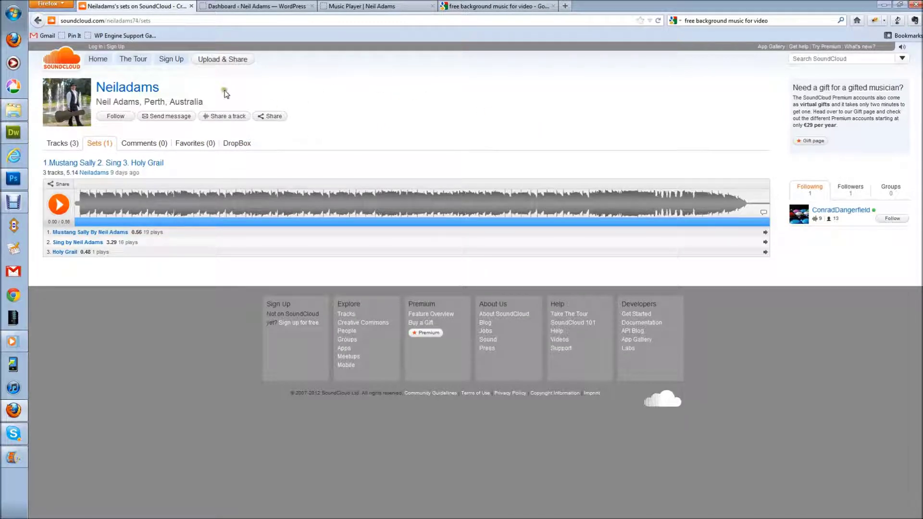
Step: Return to the profile's sets and open the set's Share widget customisation options
click(70, 143)
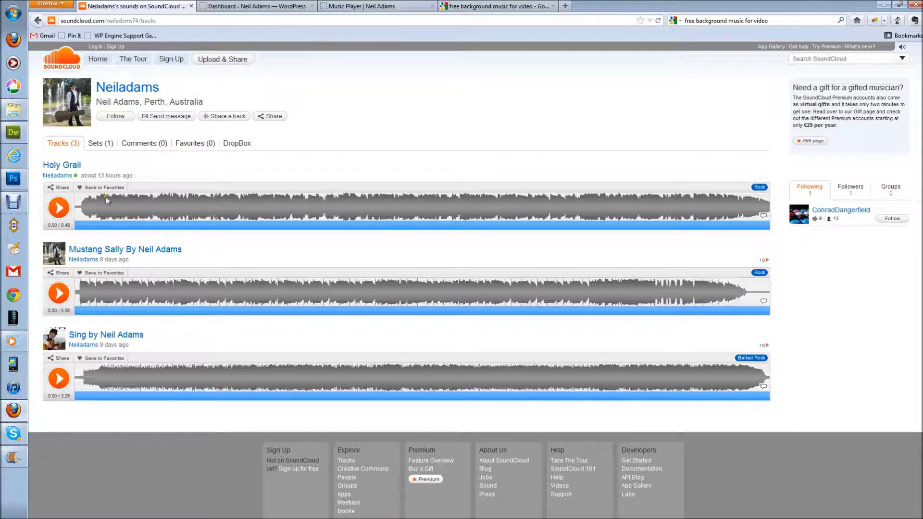
click(102, 145)
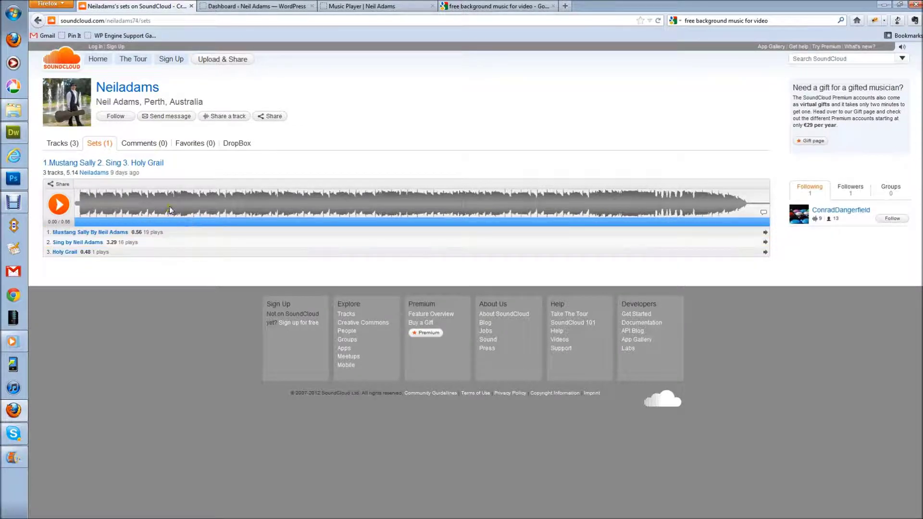
click(61, 185)
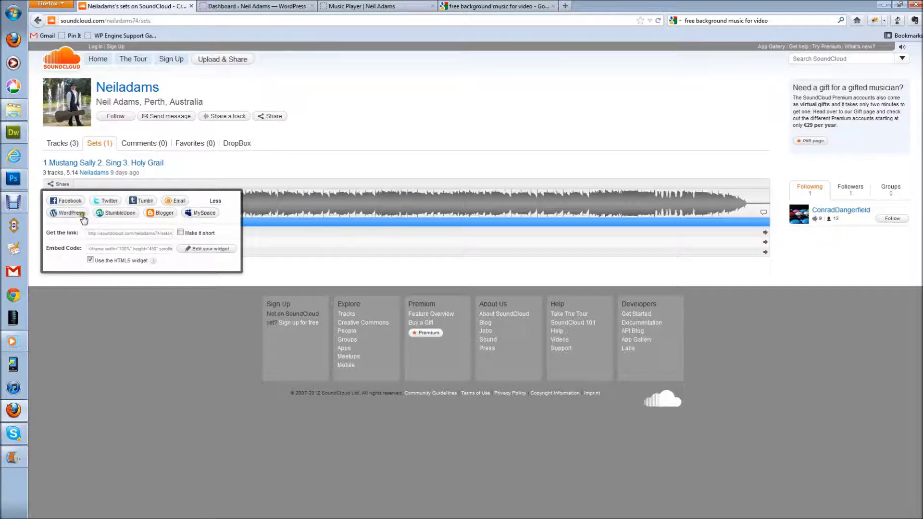
click(209, 249)
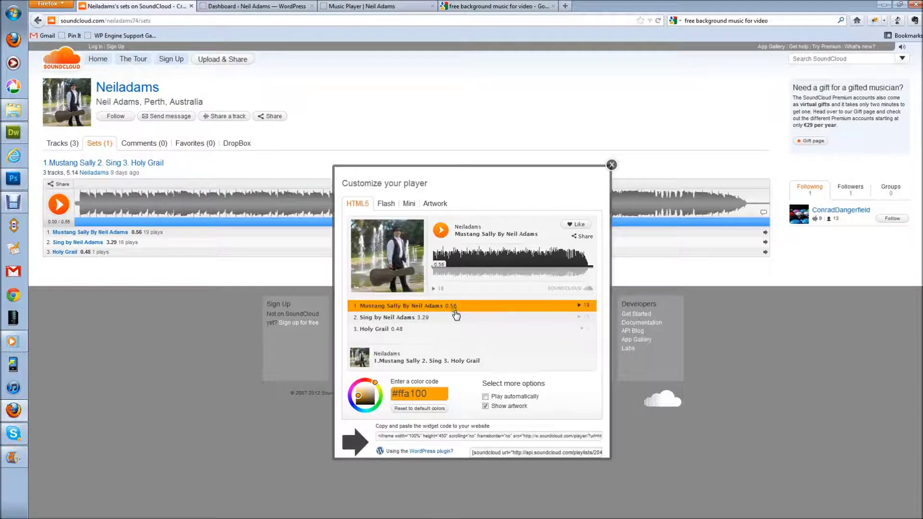
Step: Colour the HTML5 player #ff6c00, toggle autoplay, and copy the widget code
drag(375, 384, 371, 381)
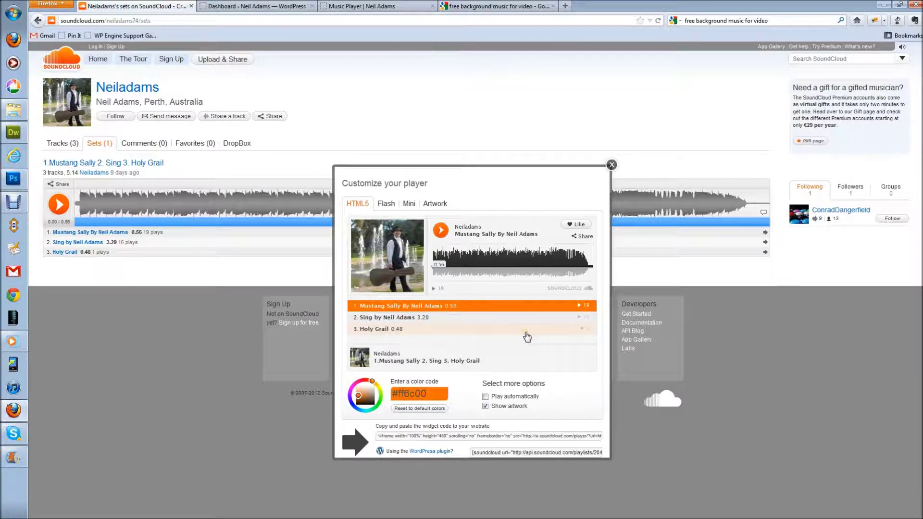
click(485, 398)
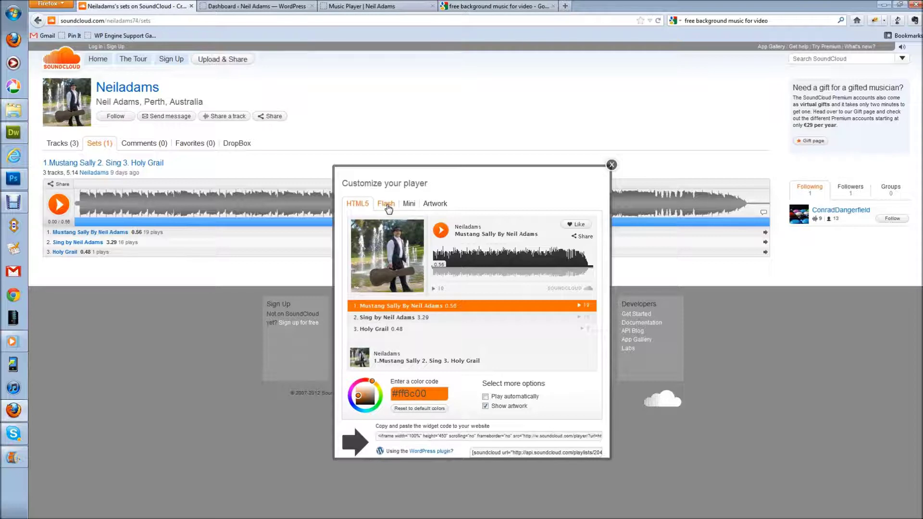
click(411, 436)
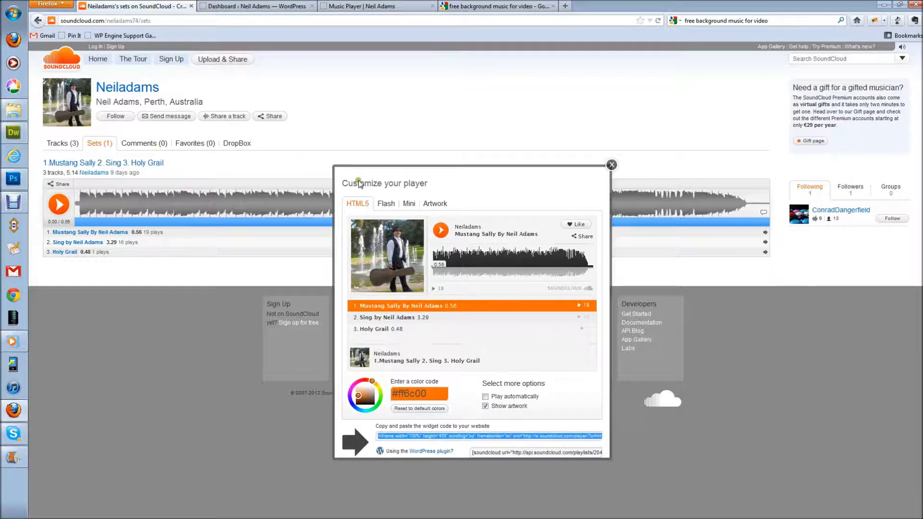
click(260, 8)
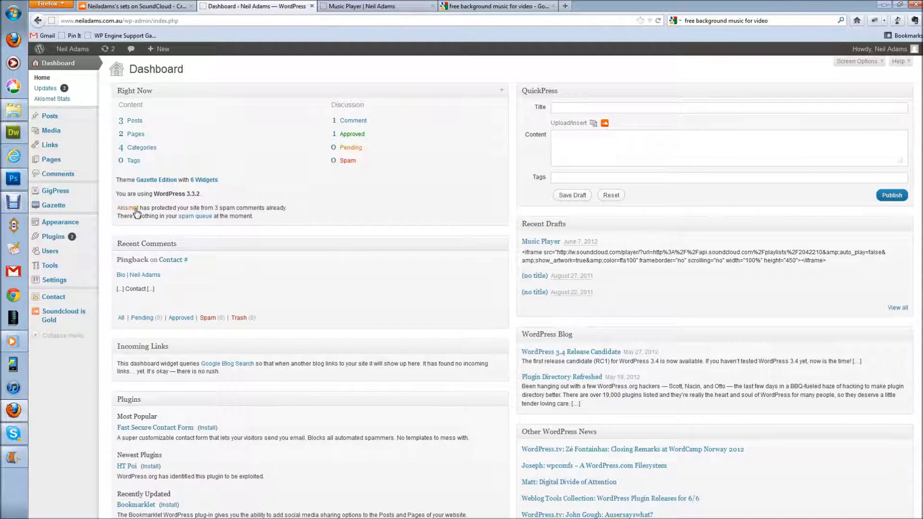
Step: On the Widgets page, swap the old Music Player widget for a new Text widget
mouse_move(48, 221)
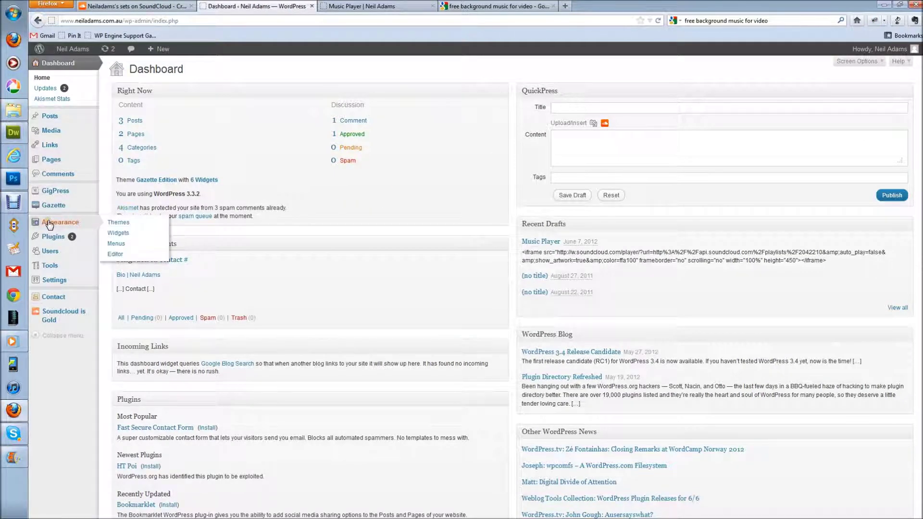
click(118, 232)
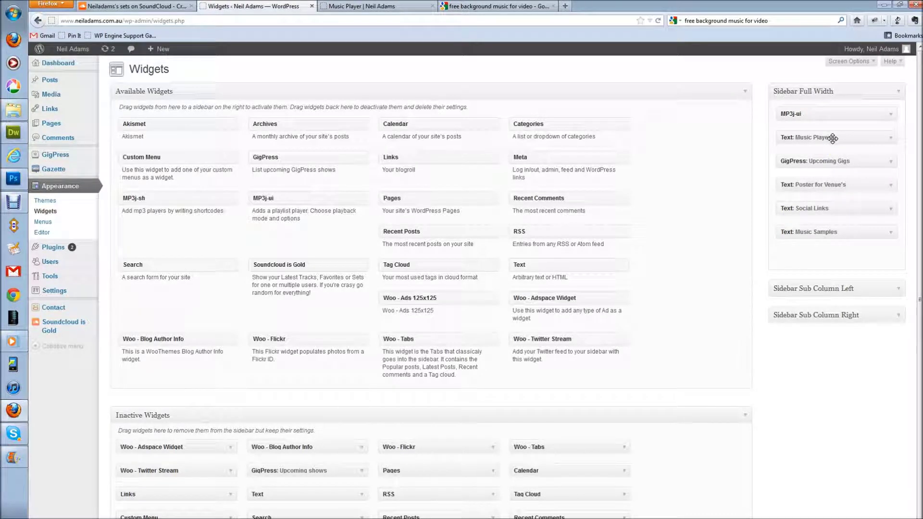
drag(833, 138, 674, 144)
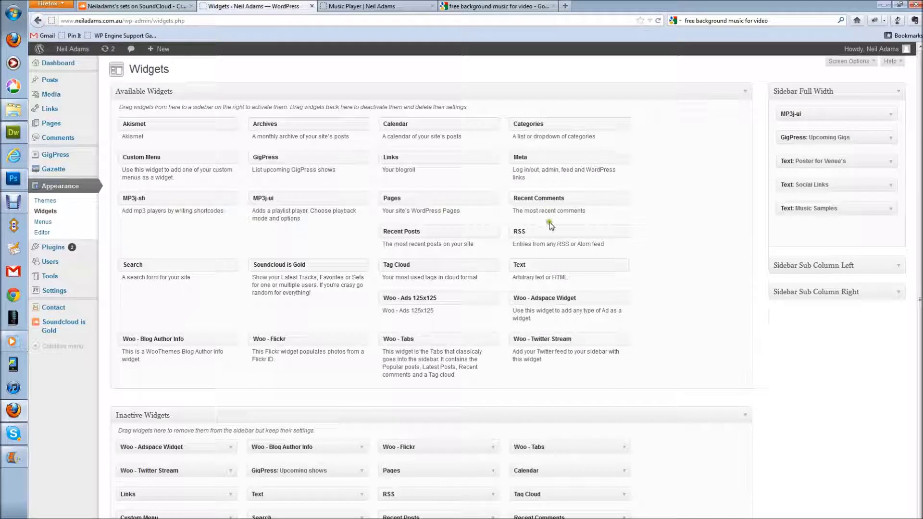
drag(540, 265, 803, 137)
Step: Title the widget 'Music Player', paste the SoundCloud embed code, and save it
click(783, 163)
text(Mu)
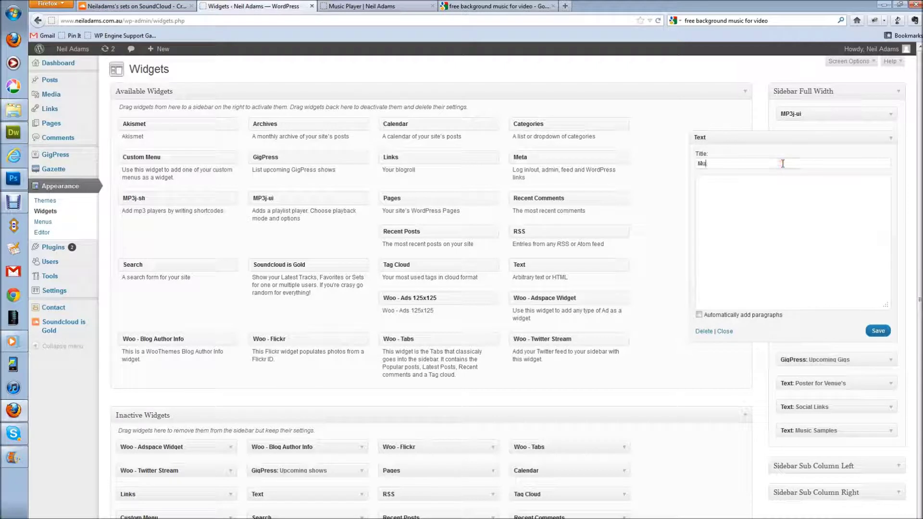
text(sic Player)
click(812, 210)
key(ctrl+v)
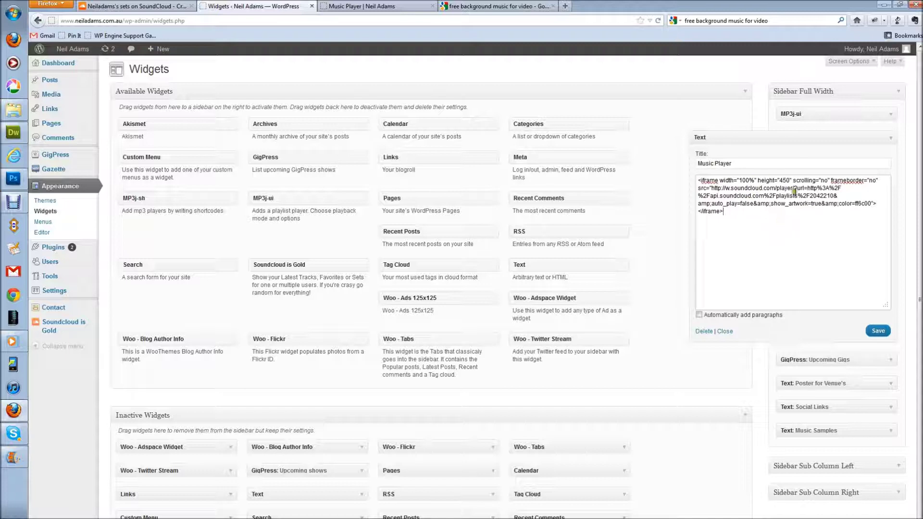
click(875, 332)
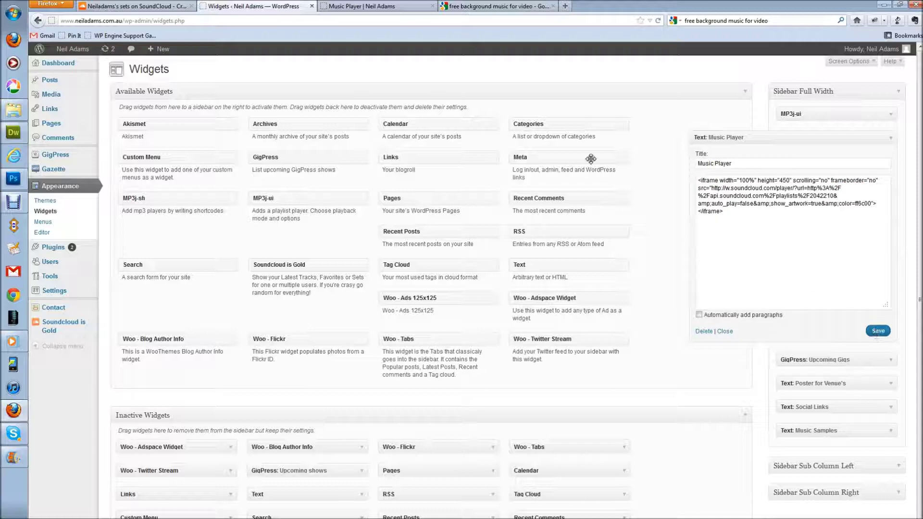
click(392, 8)
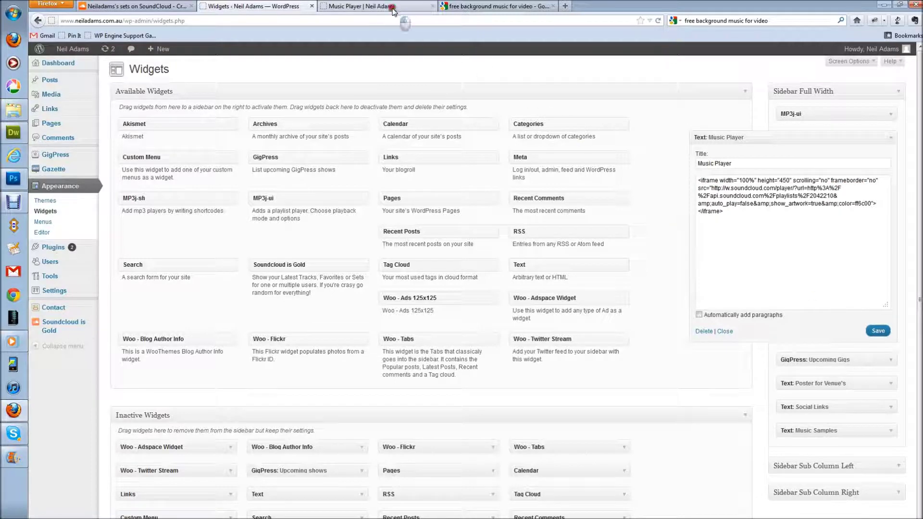
Step: Reload the Music Player page, check the sidebar player, then return to Widgets
scroll(699, 435, down, 3)
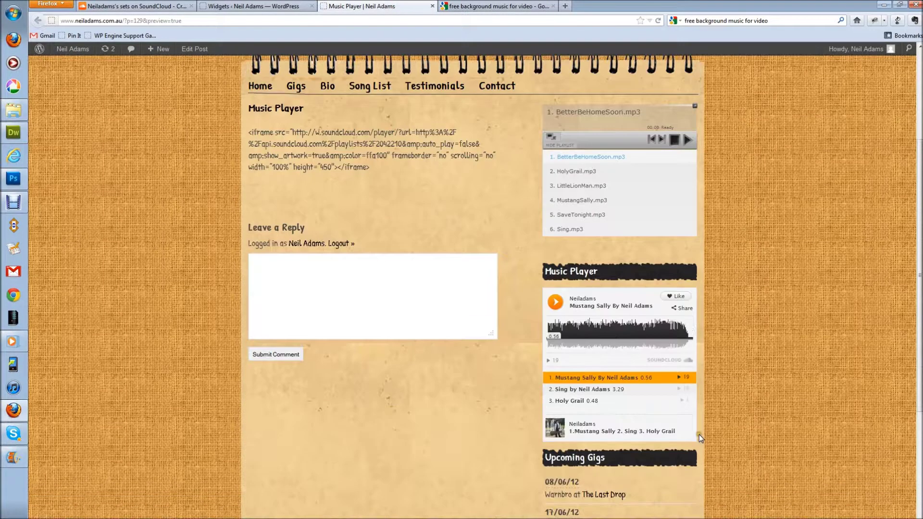
click(353, 19)
key(Return)
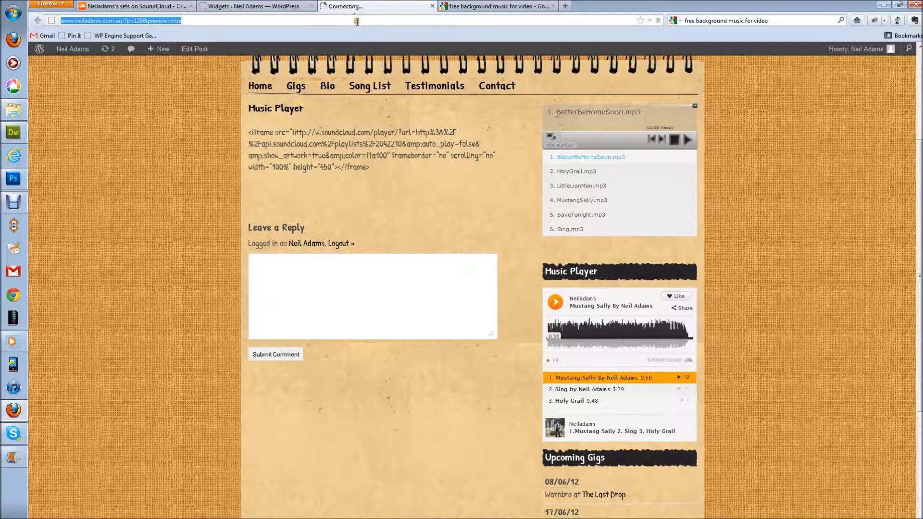
scroll(657, 231, down, 5)
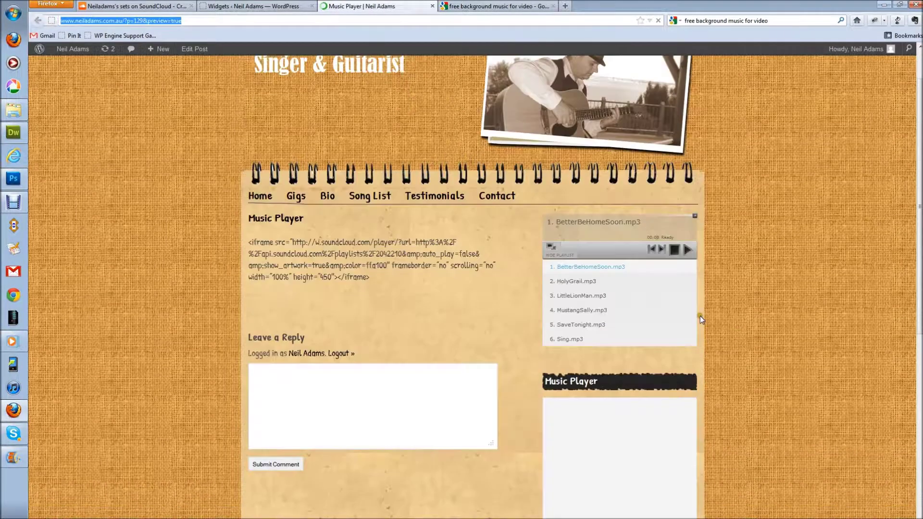
scroll(719, 322, down, 5)
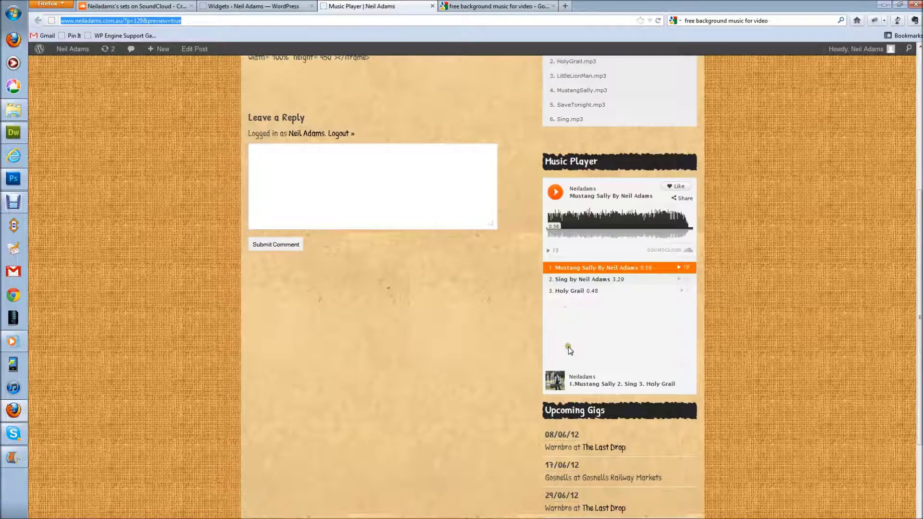
click(257, 6)
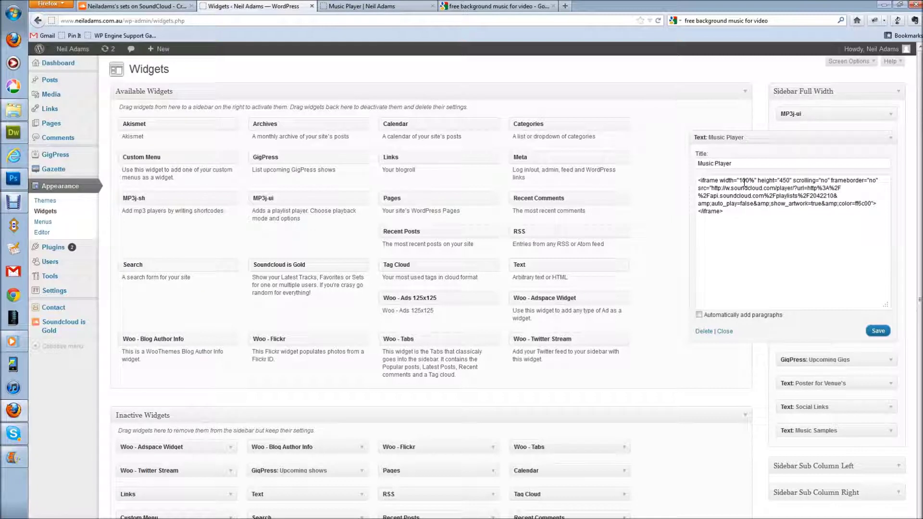
Step: Change the embed code's height from 450 to 350 and save the widget
click(785, 181)
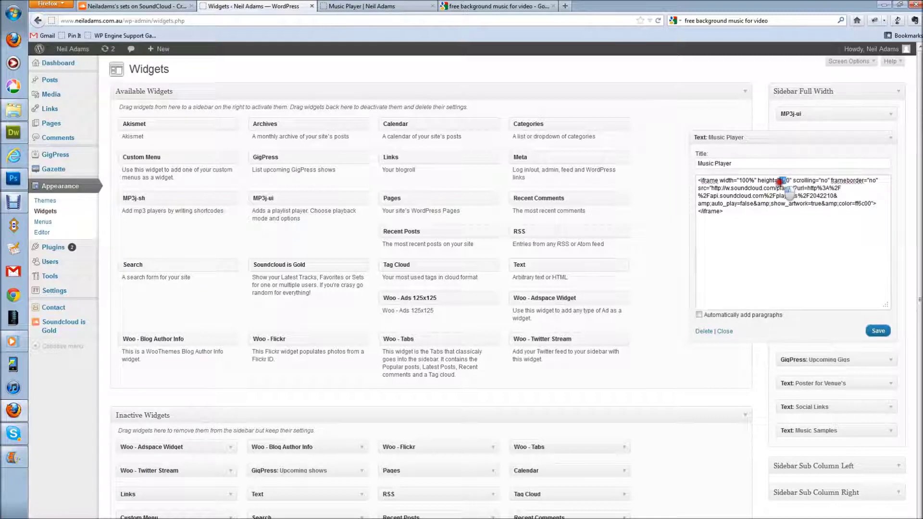
key(shift+Left)
key(shift+Left)
text(35)
click(877, 331)
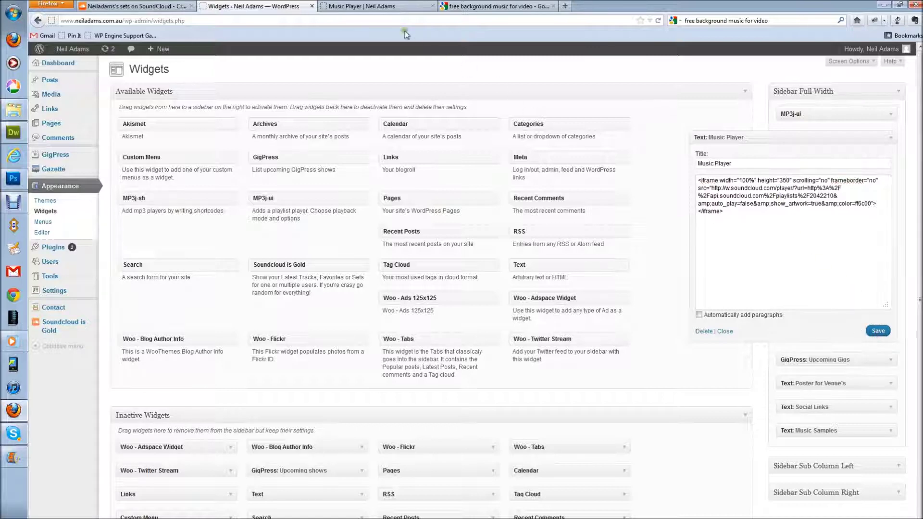
Step: Reload the Music Player page to check the shorter player, then return to Widgets
click(368, 6)
key(F5)
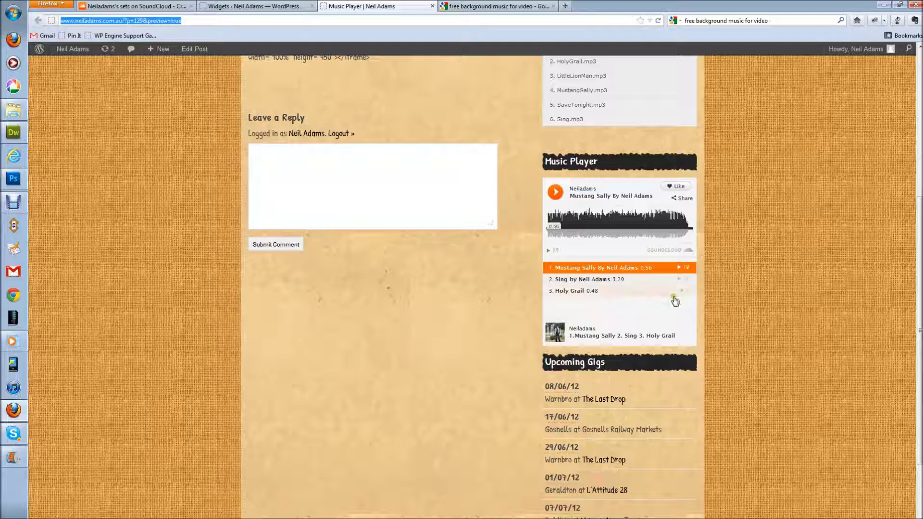
click(433, 318)
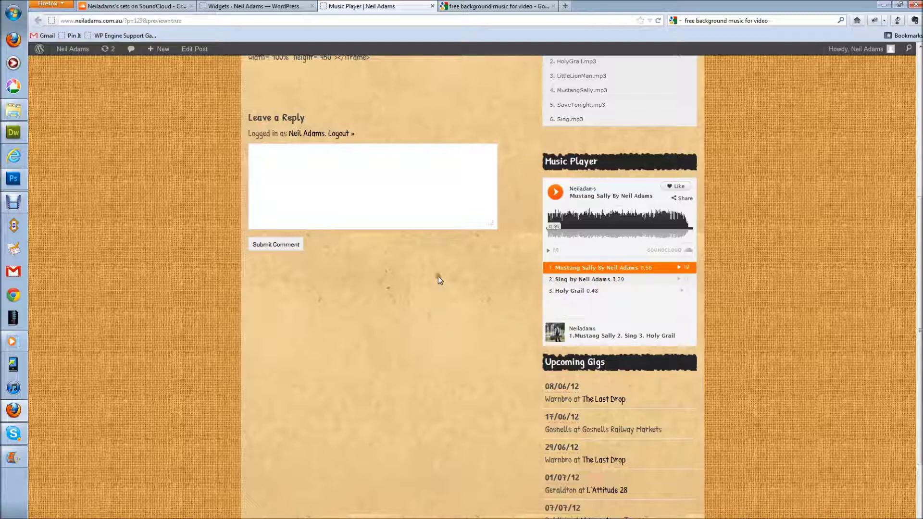
click(236, 7)
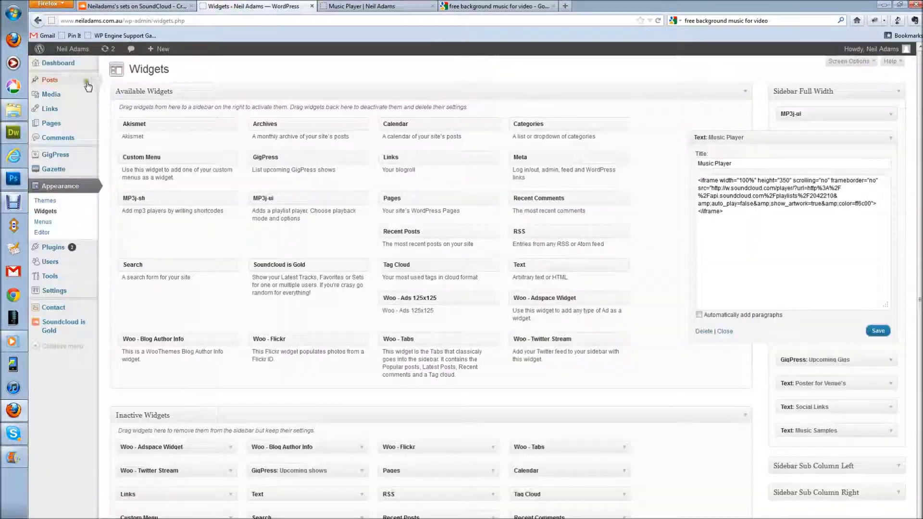
Step: Start a new post titled 'Music Player'
mouse_move(70, 82)
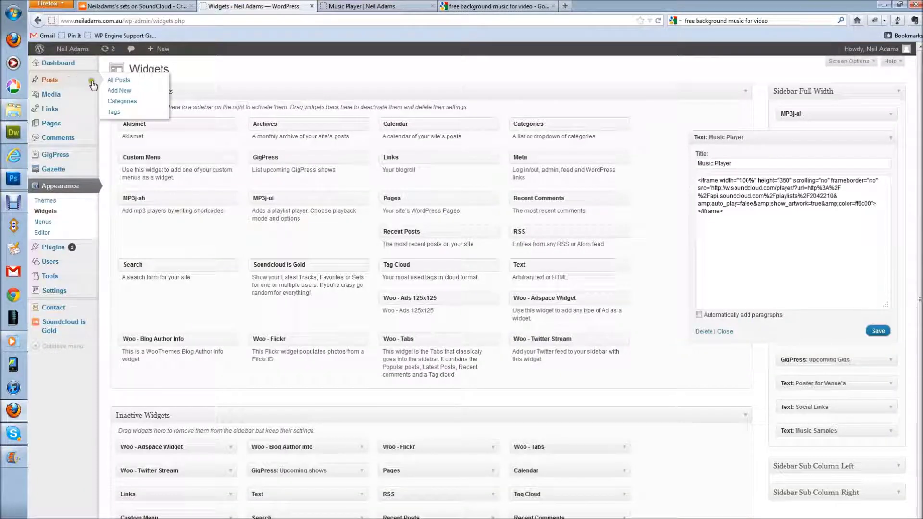
click(123, 91)
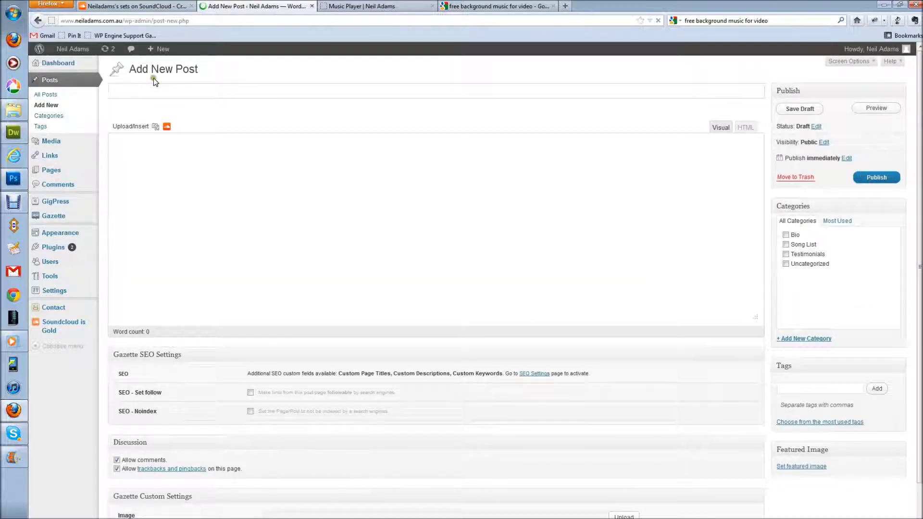
text(Music Player)
click(612, 231)
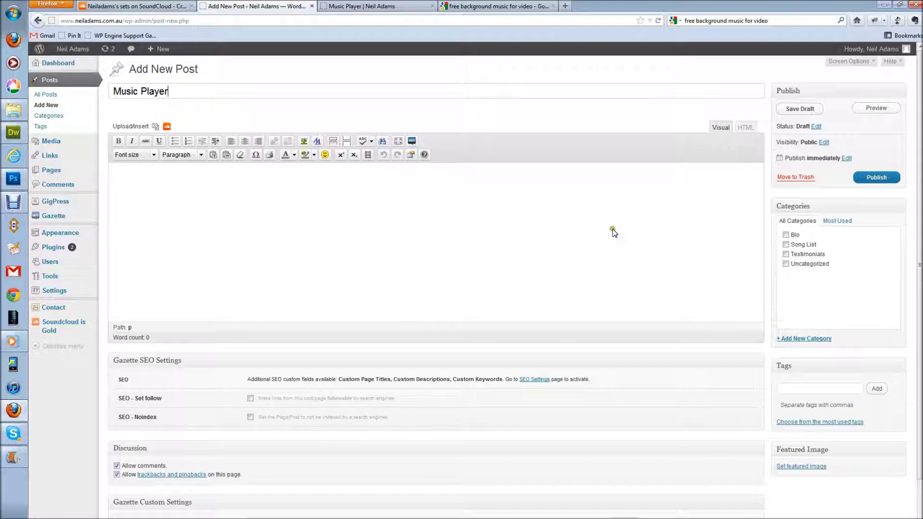
Step: Paste the SoundCloud iframe code into the HTML editor and preview the post
click(744, 128)
click(722, 128)
click(746, 128)
click(627, 161)
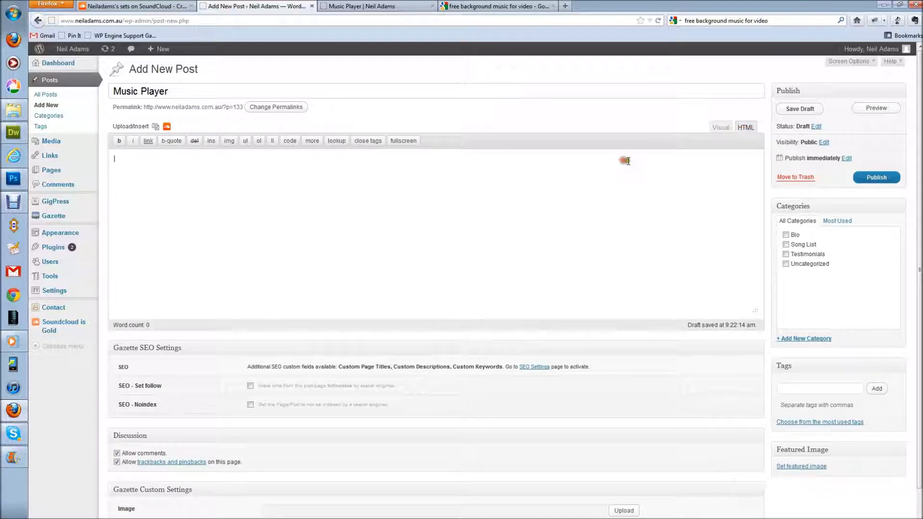
key(ctrl+v)
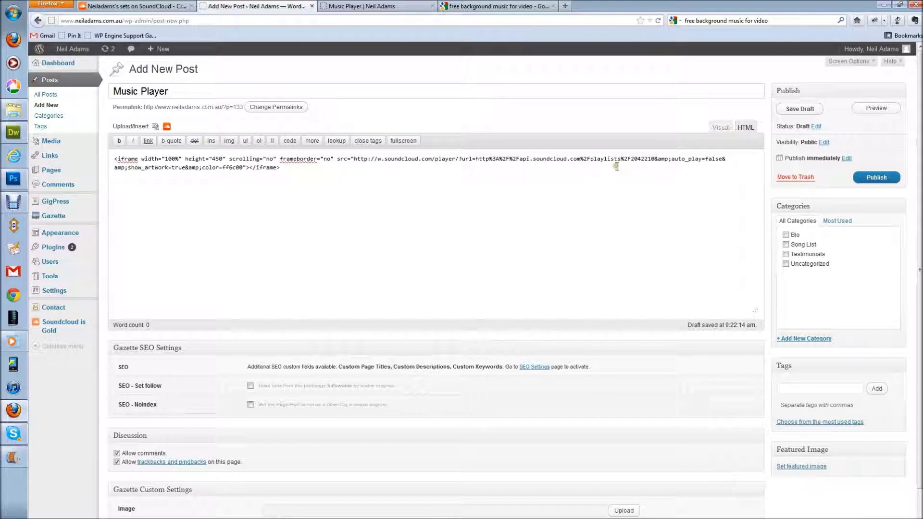
click(328, 186)
click(324, 182)
click(865, 111)
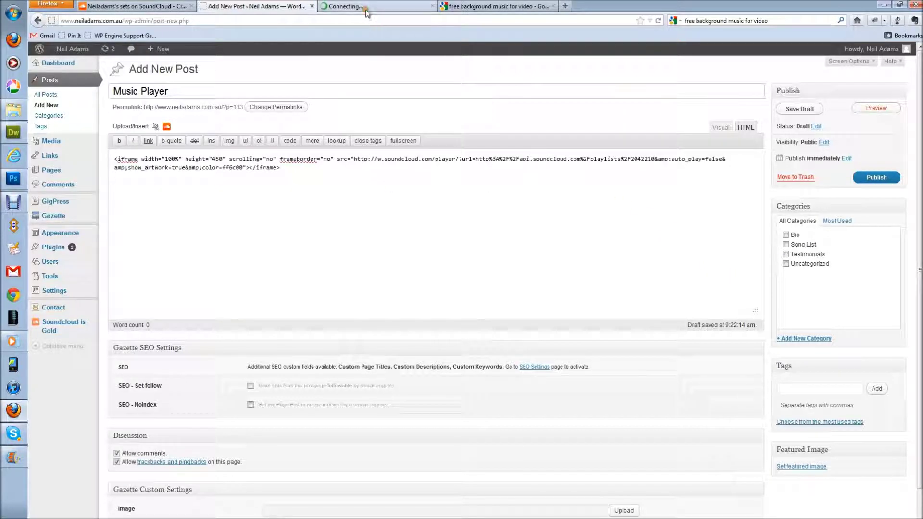
click(367, 8)
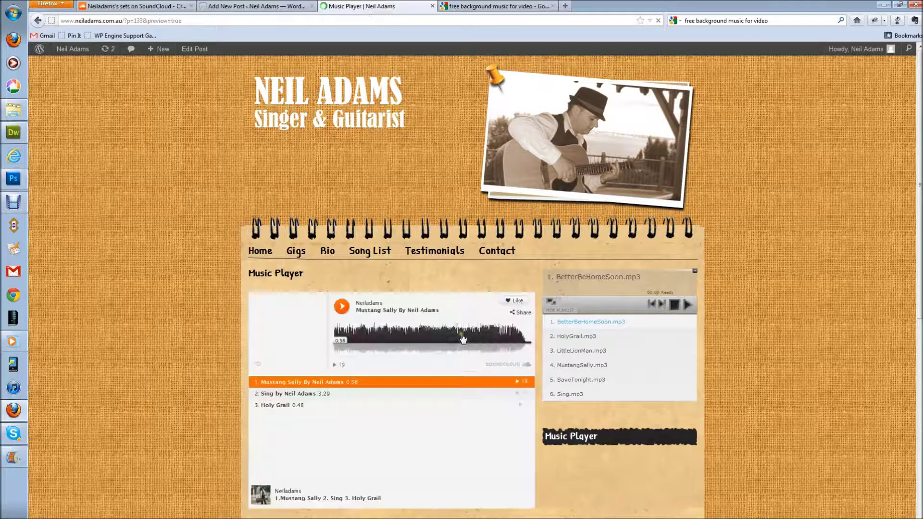
scroll(459, 334, down, 4)
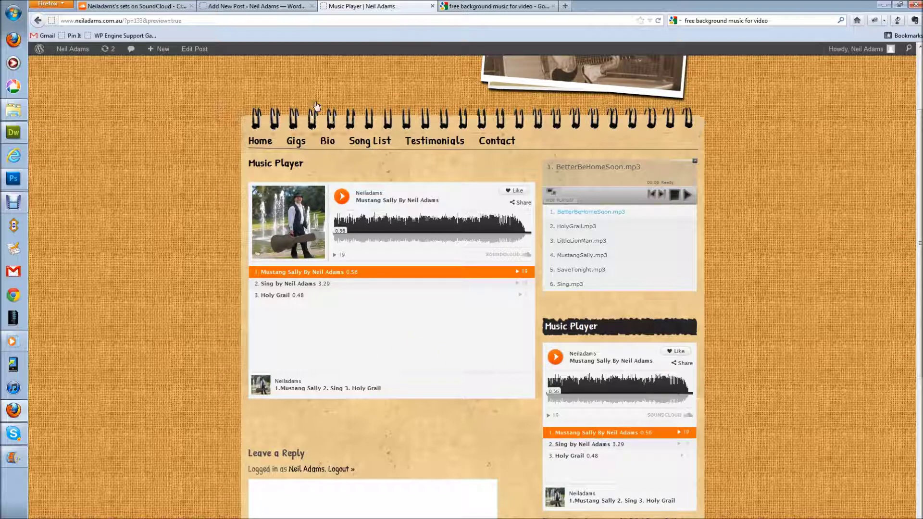
click(265, 5)
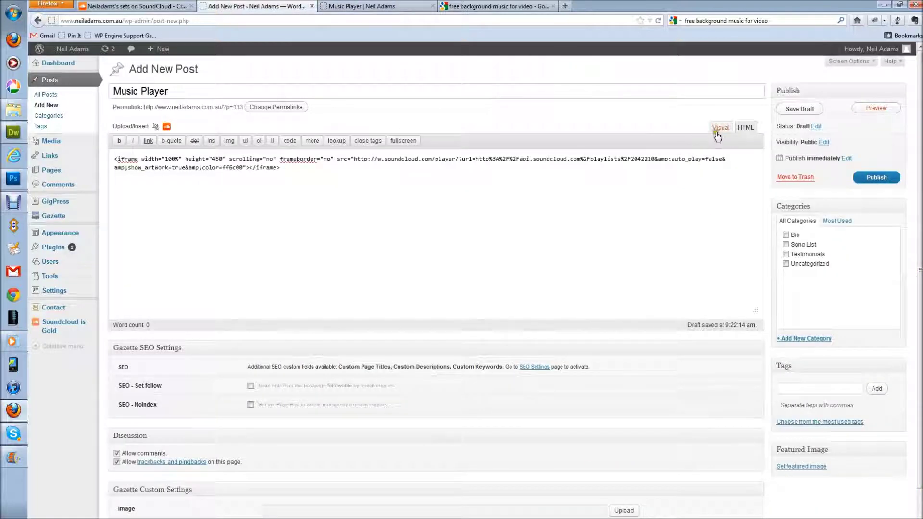